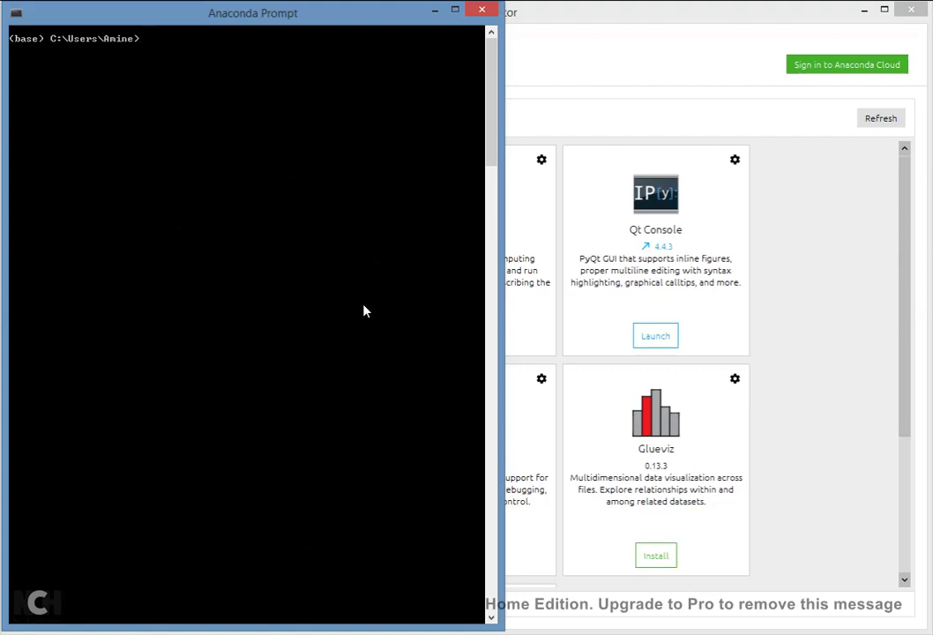
List the packages installed in the base environment with conda list, then clear the console with cls.
type("conda list")
key("Return")
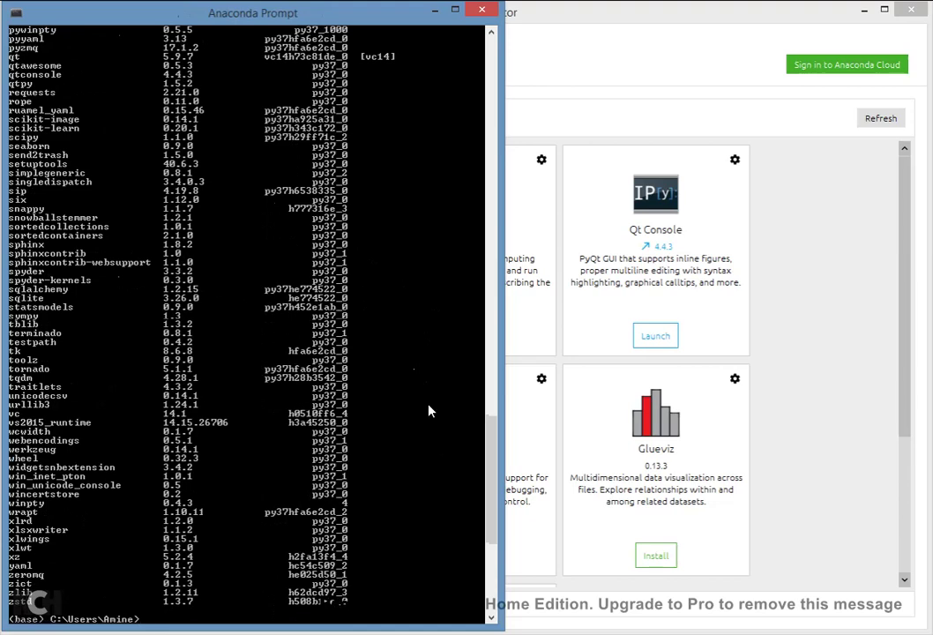
type("cls")
key("Return")
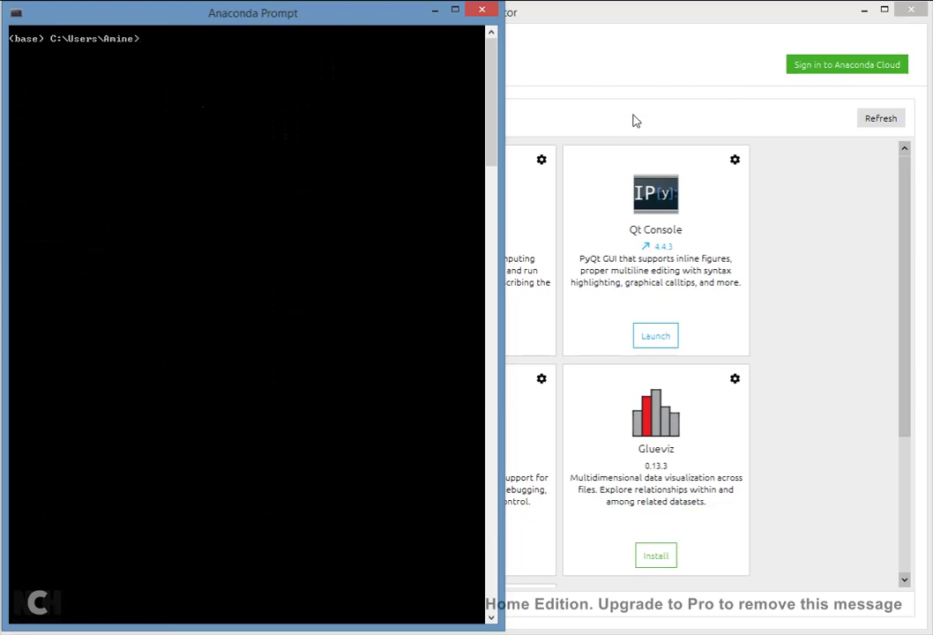
Switch to Anaconda Navigator and start a new environment named Tensorflow.
left_click(671, 10)
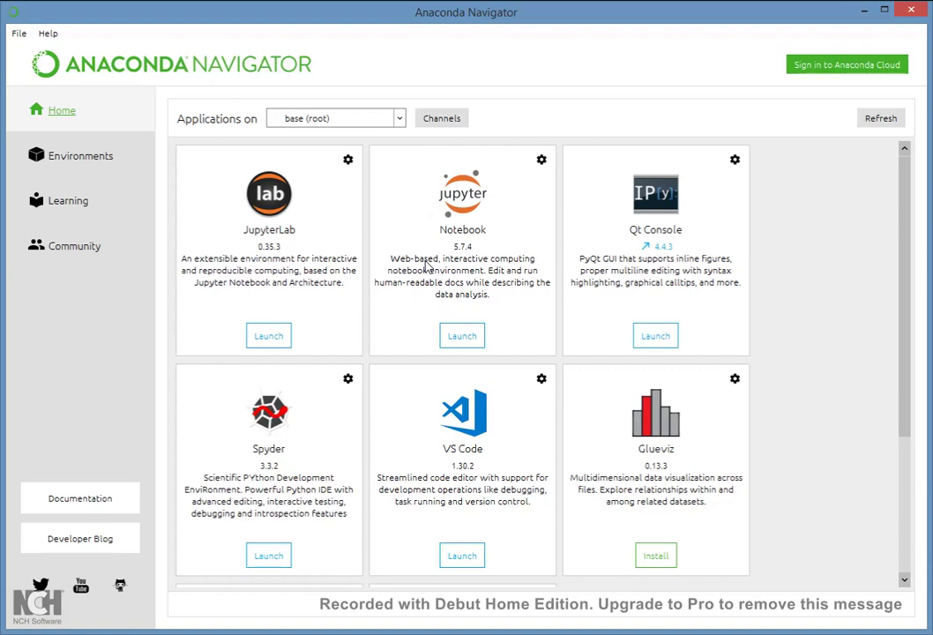
left_click(72, 159)
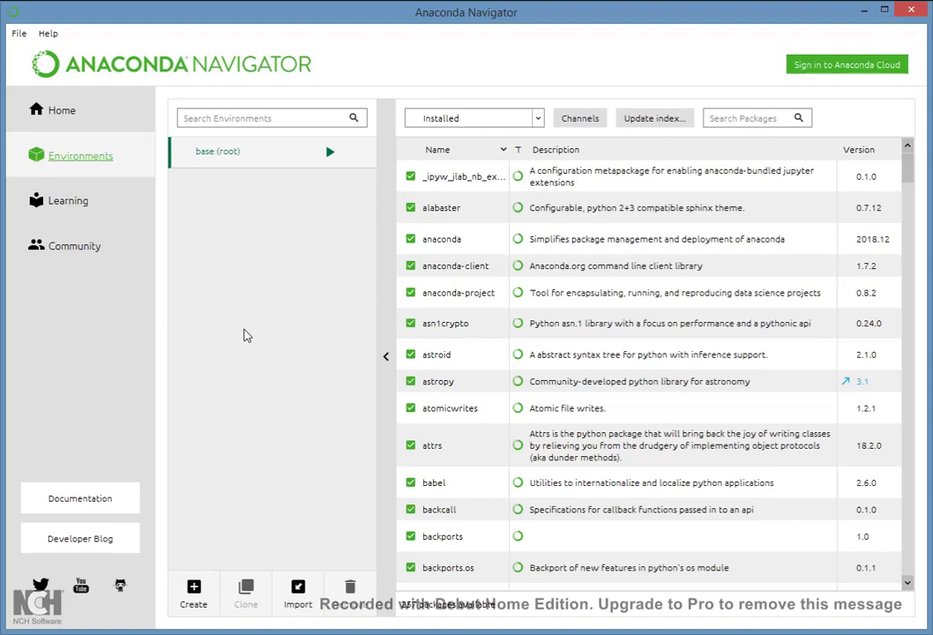
left_click(194, 592)
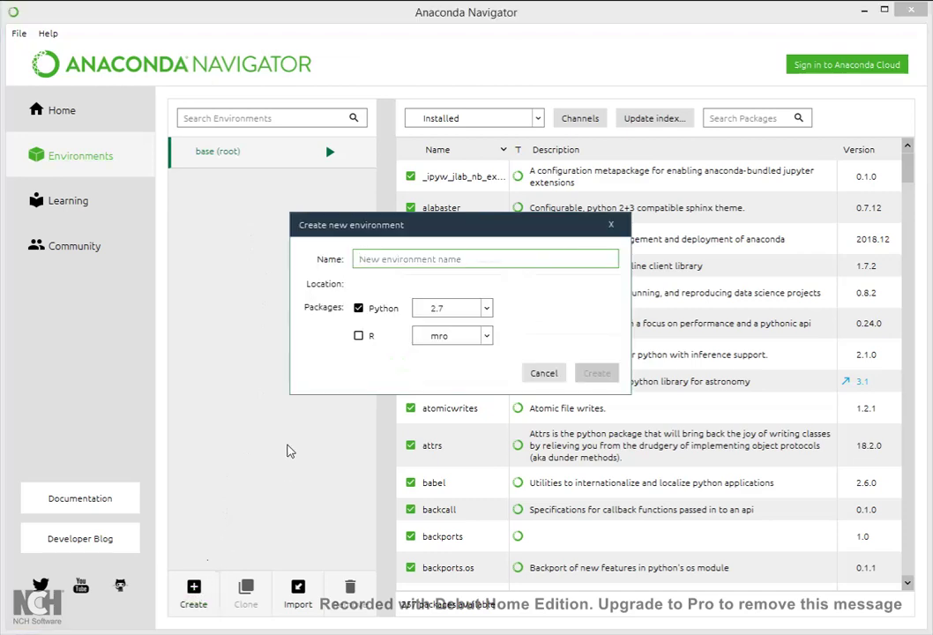
type("t")
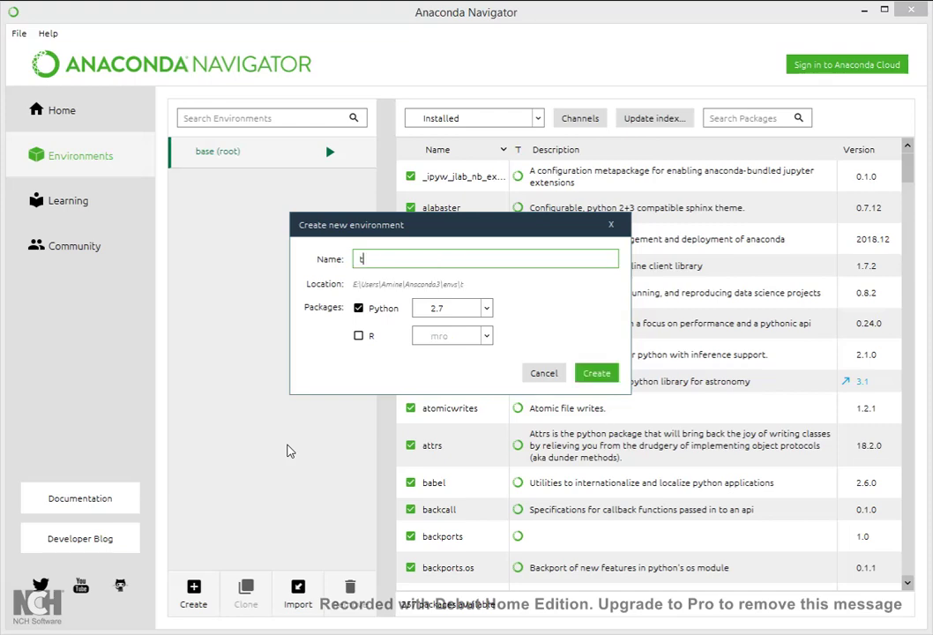
type("ensorflow")
key("Home")
key("Delete")
type("T")
key("End")
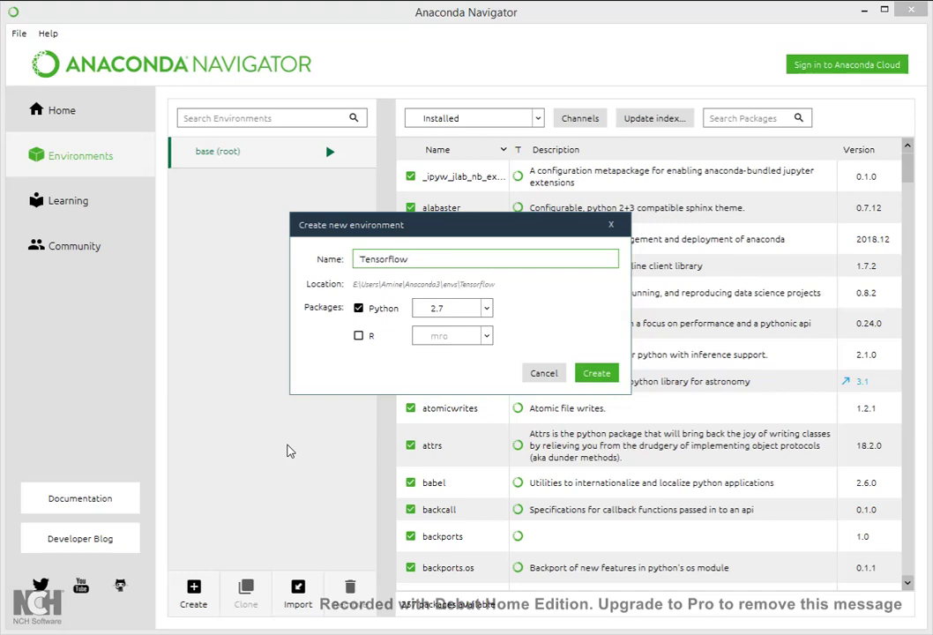
Set the new environment's Python version to 3.6 and create the environment.
left_click(486, 310)
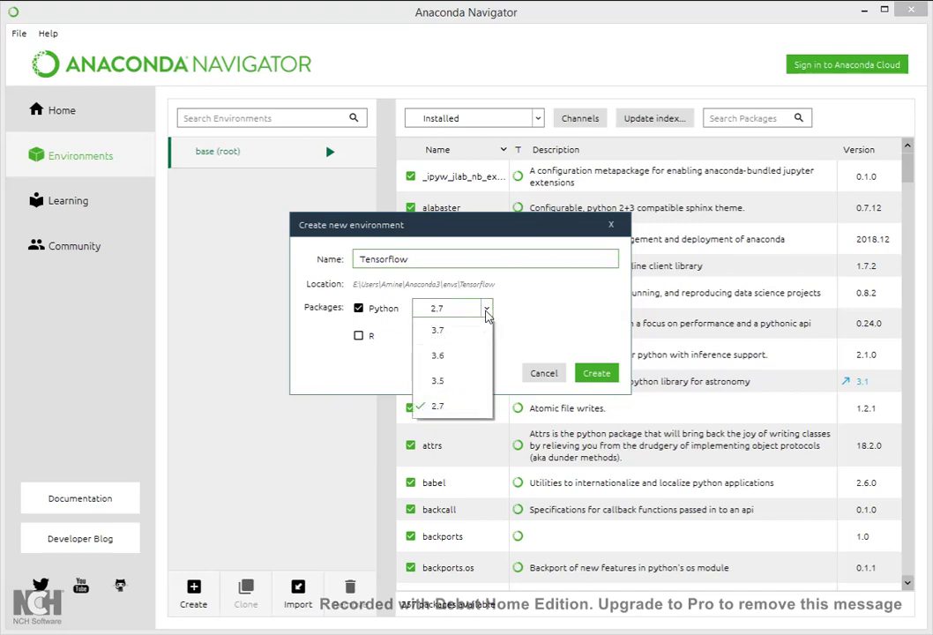
left_click(465, 361)
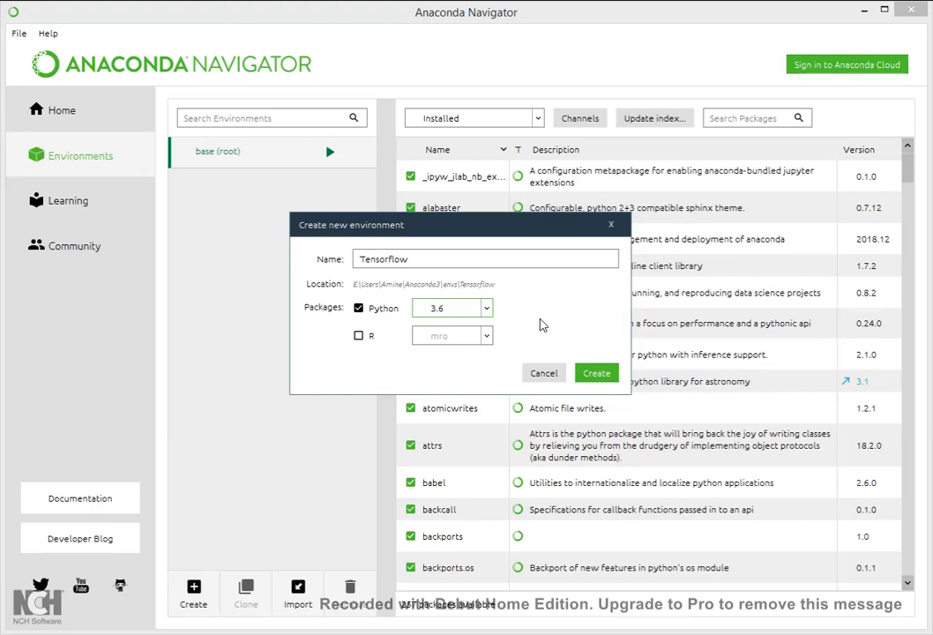
left_click(596, 374)
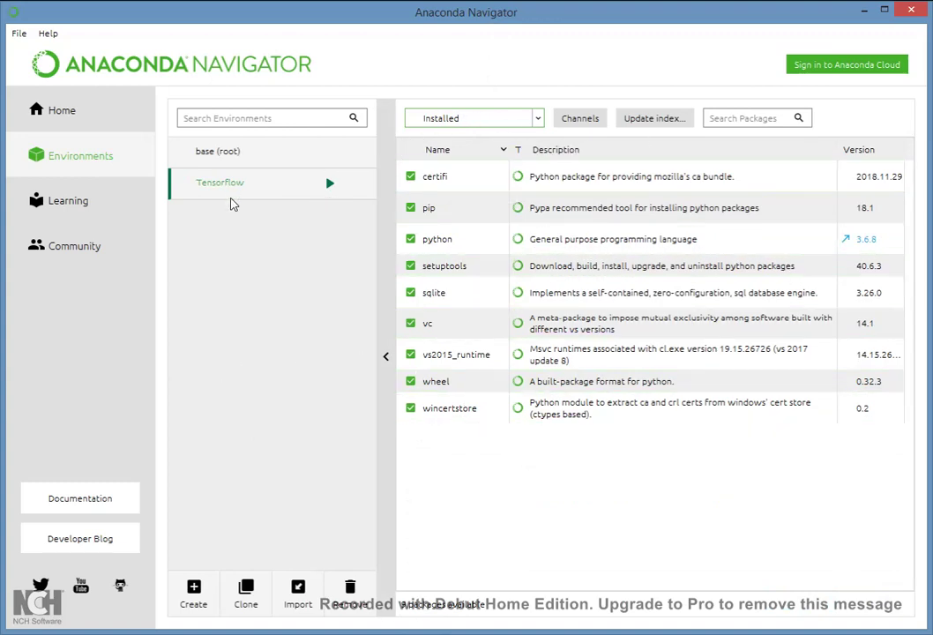
Compare the base (root) and Tensorflow environments' packages, then search for "tensorf" among the packages not installed in Tensorflow.
left_click(205, 151)
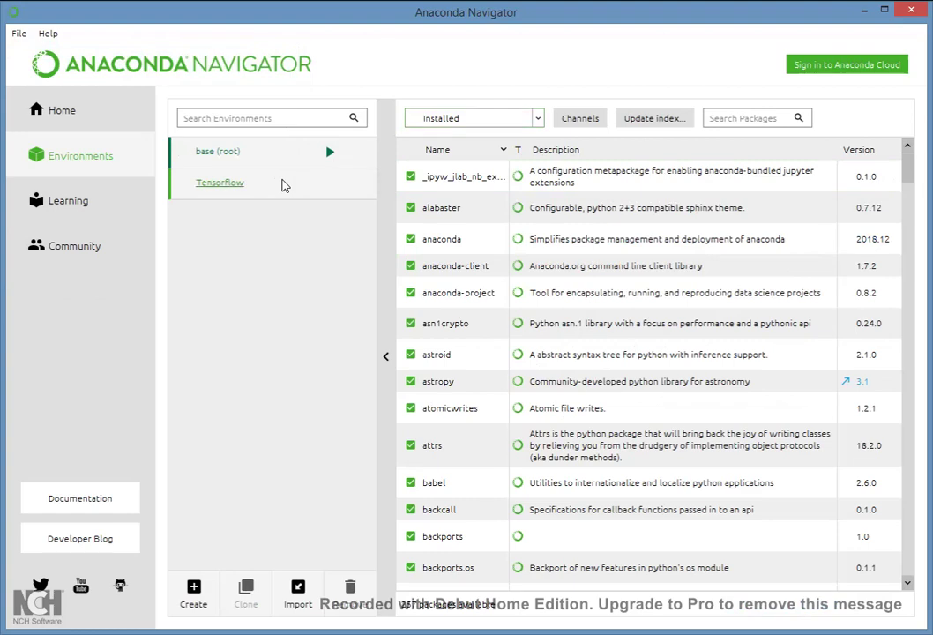
left_click(284, 184)
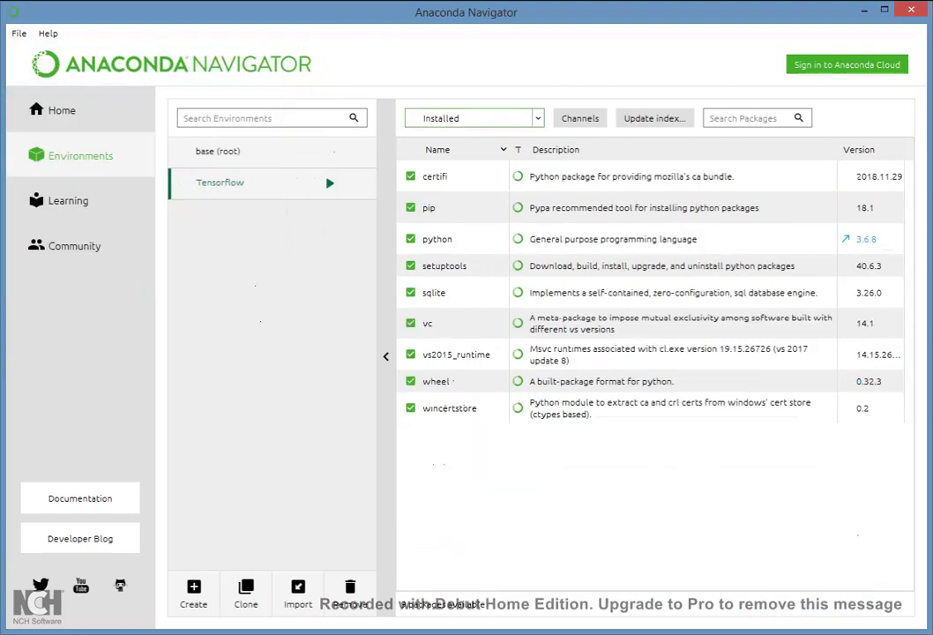
left_click(535, 120)
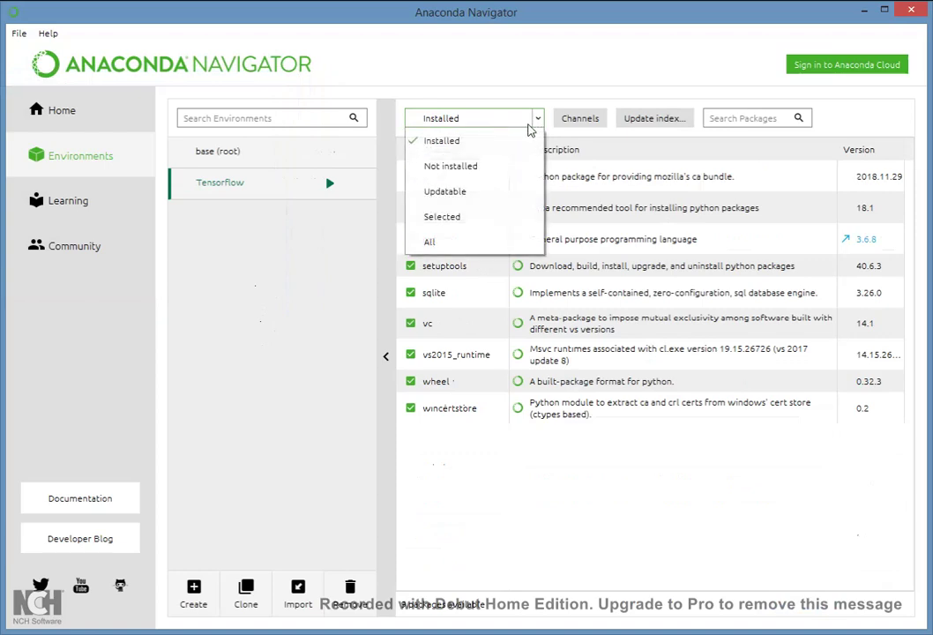
left_click(474, 168)
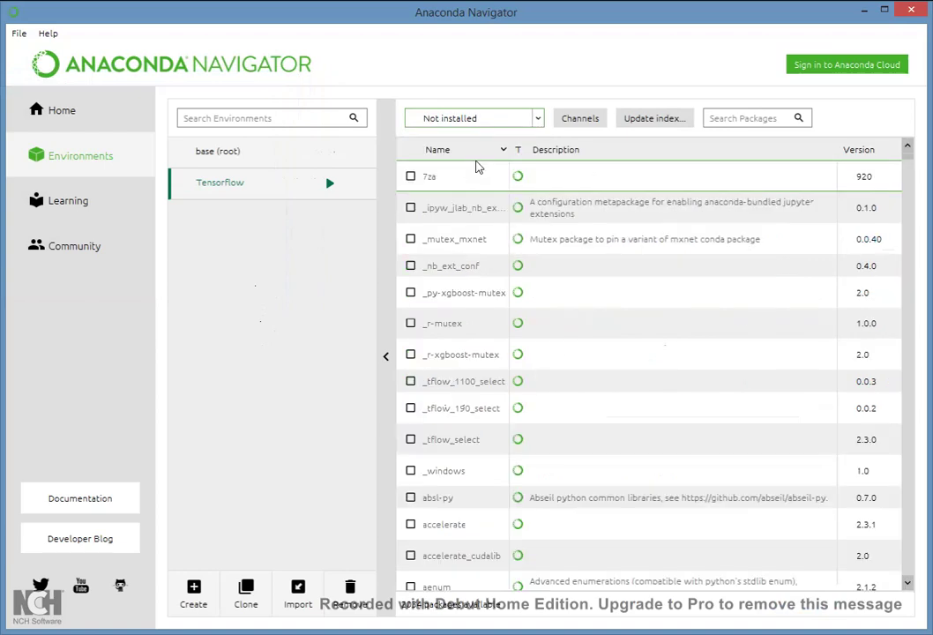
left_click(721, 118)
type("tensor")
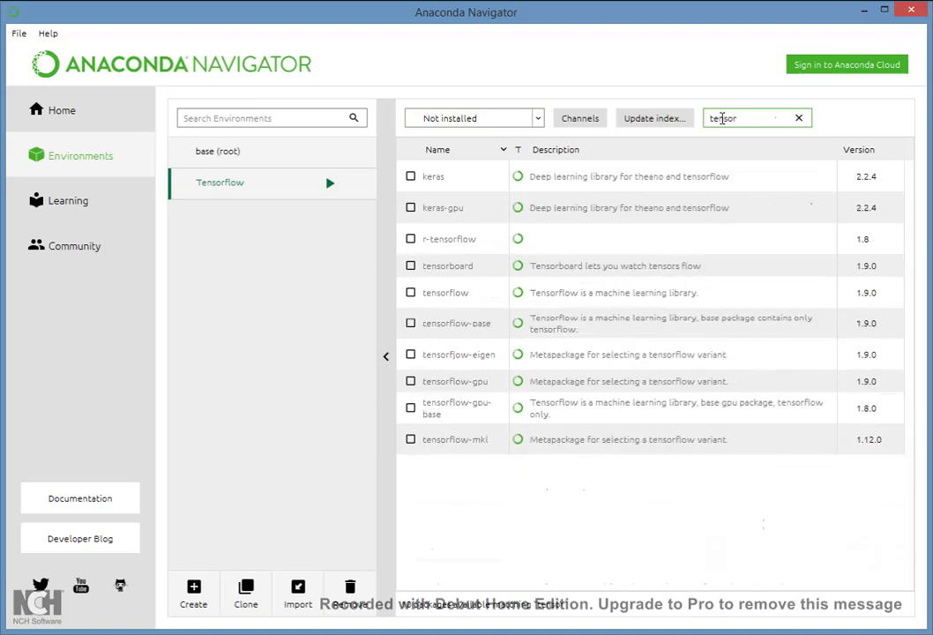
type("f")
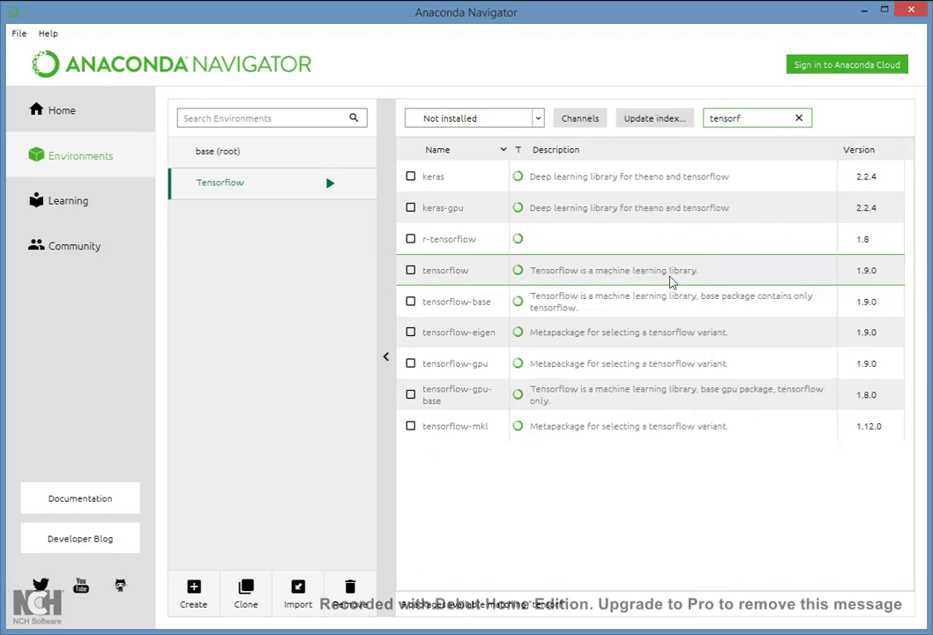
Install the tensorflow package with its dependencies in the Tensorflow environment.
left_click(410, 271)
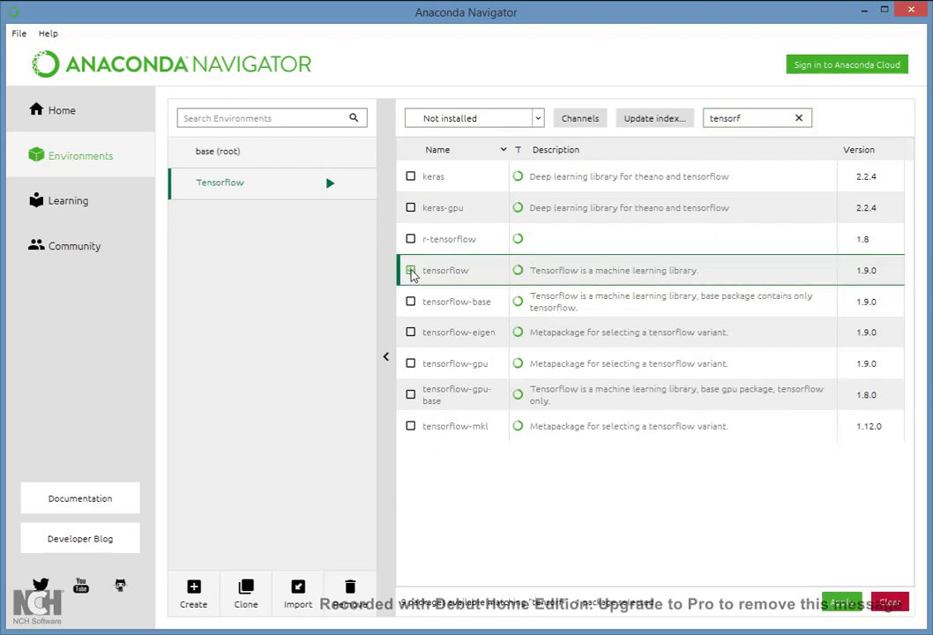
left_click(841, 604)
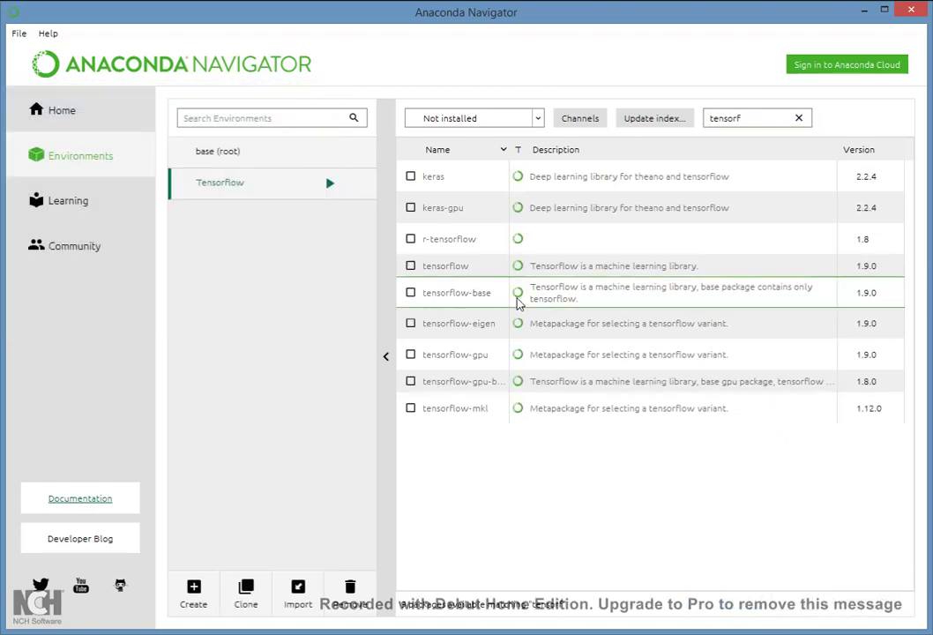
left_click(411, 266)
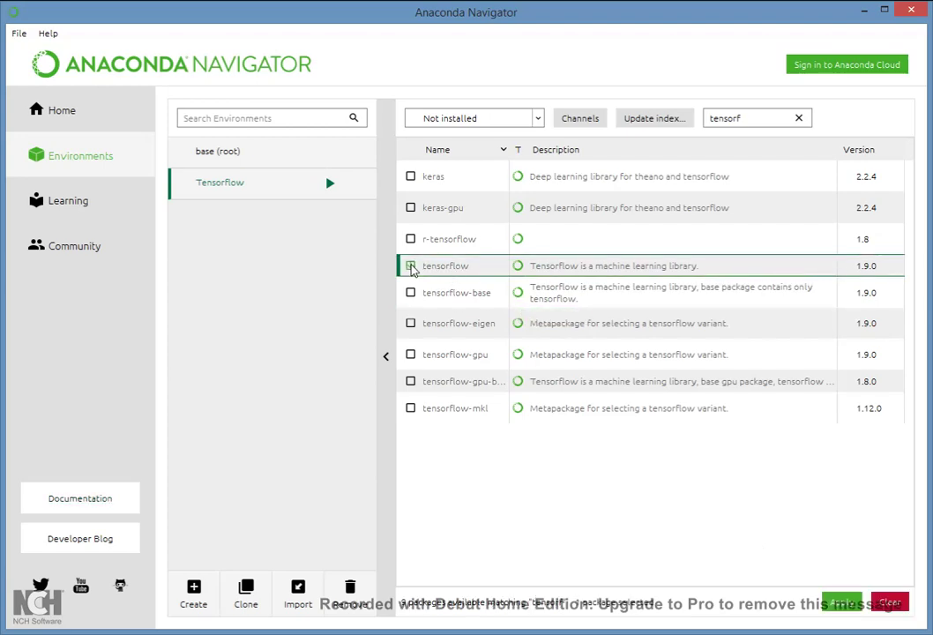
left_click(838, 605)
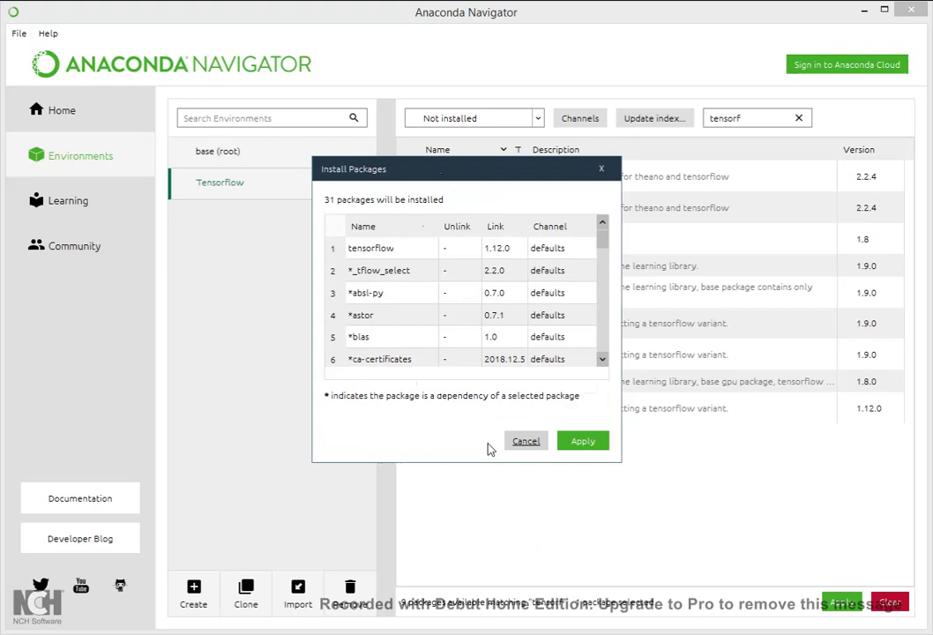
left_click(594, 444)
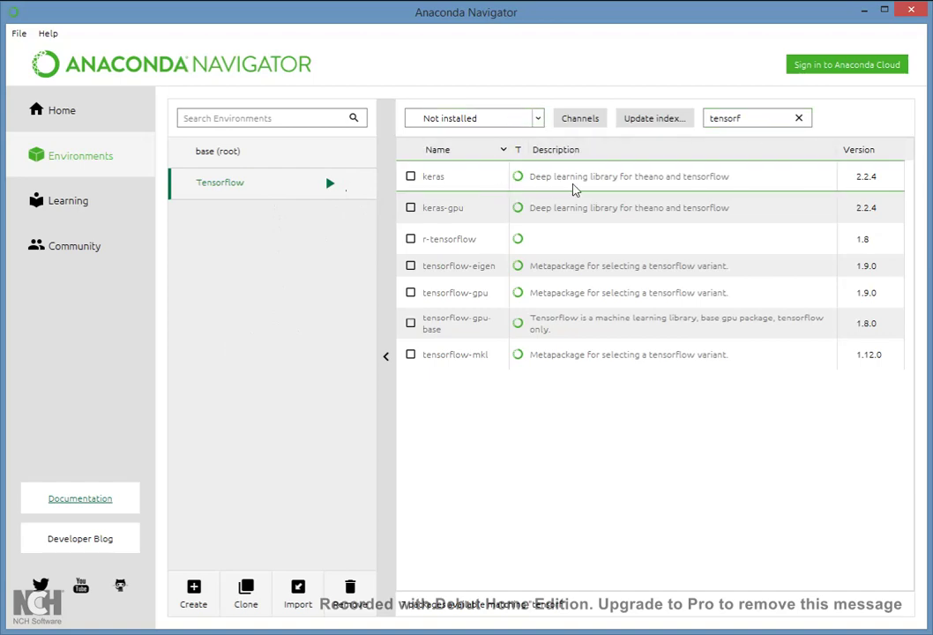
Search the not-installed packages for "keras" and install the keras package with its dependencies.
left_click(798, 117)
type("keras")
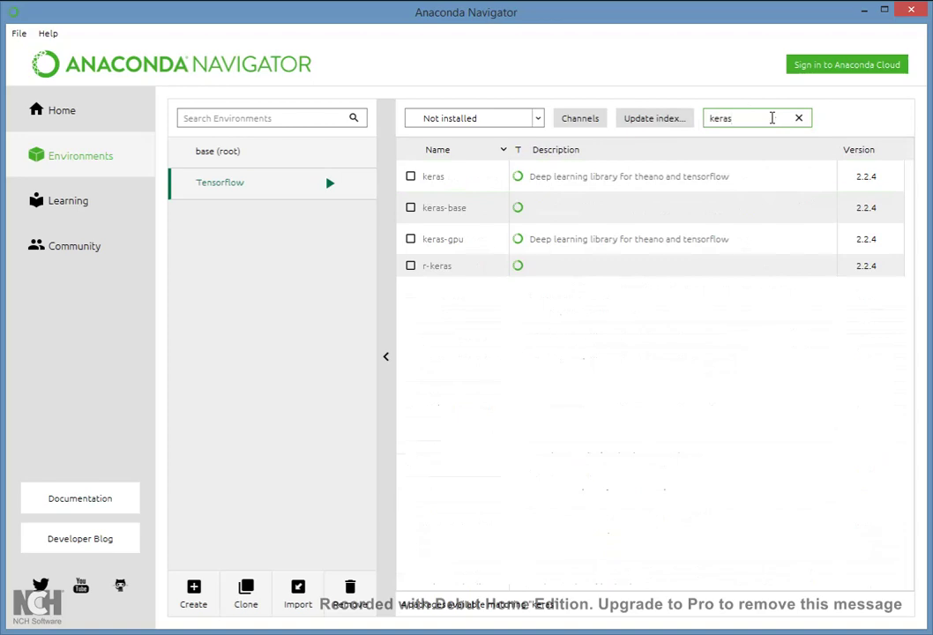
left_click(410, 177)
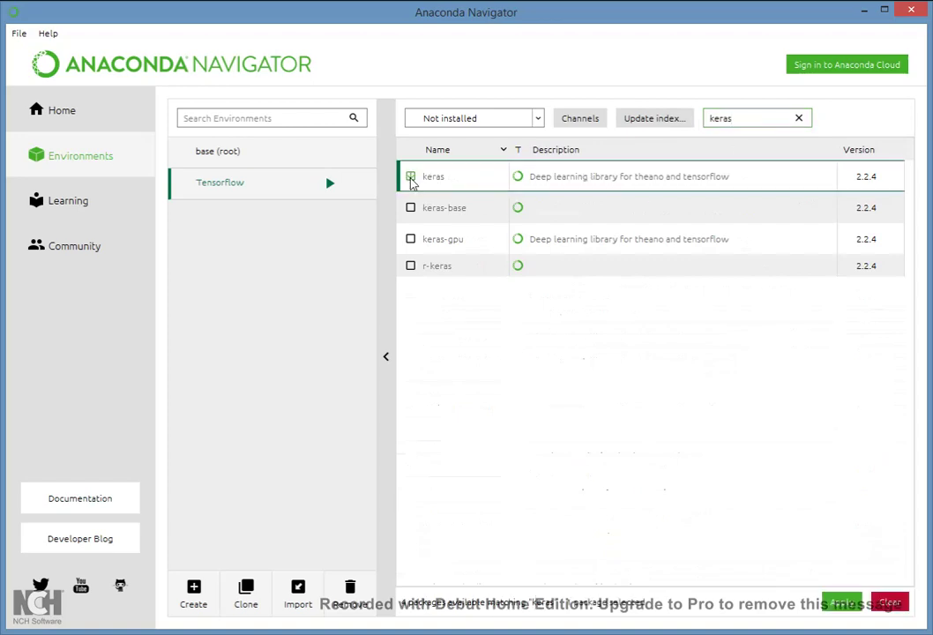
left_click(840, 603)
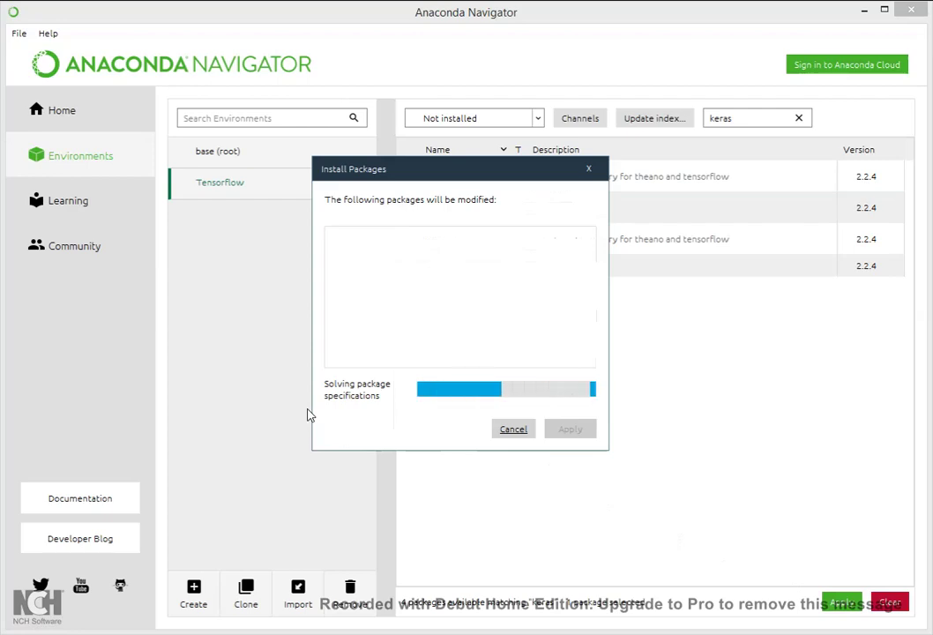
left_click_drag(438, 170, 636, 203)
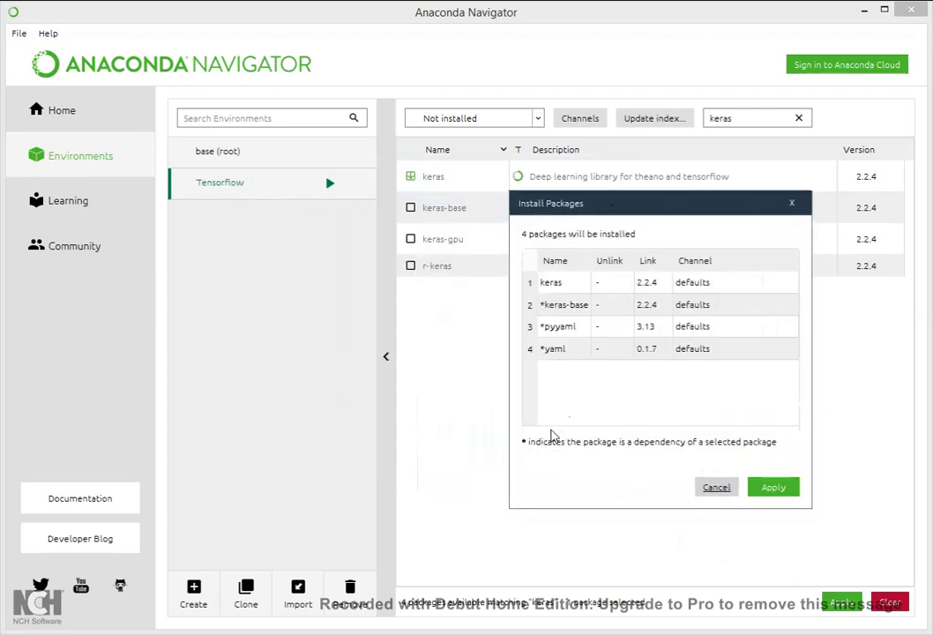
left_click(773, 488)
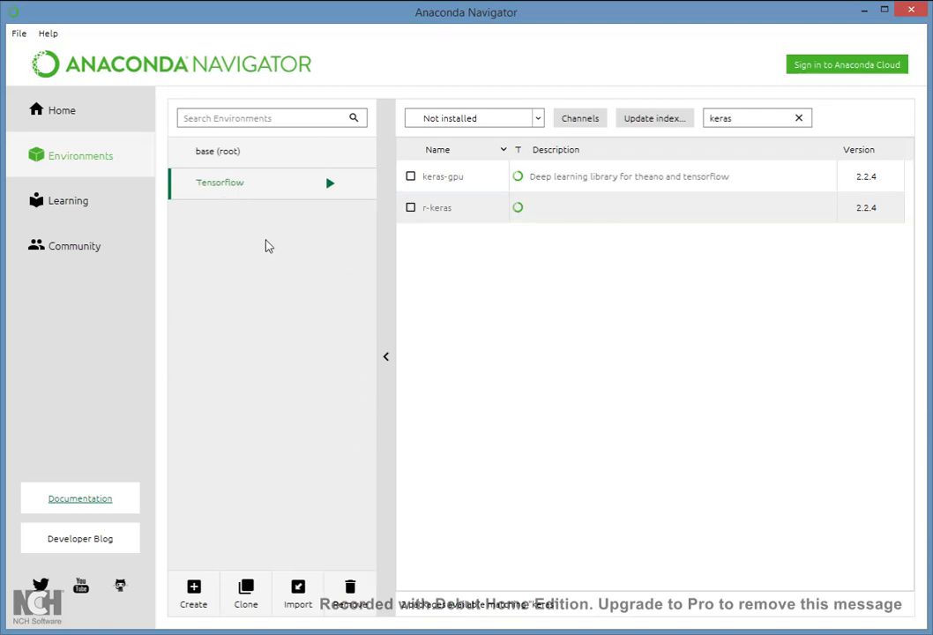
Filter to installed packages, clear the search, and look through everything installed in the Tensorflow environment.
left_click(532, 120)
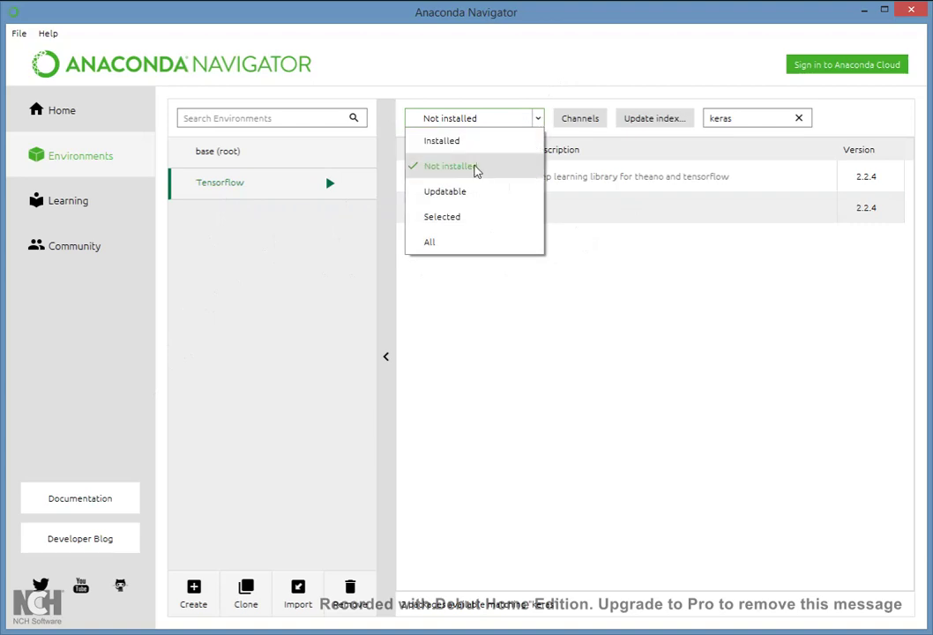
left_click(447, 142)
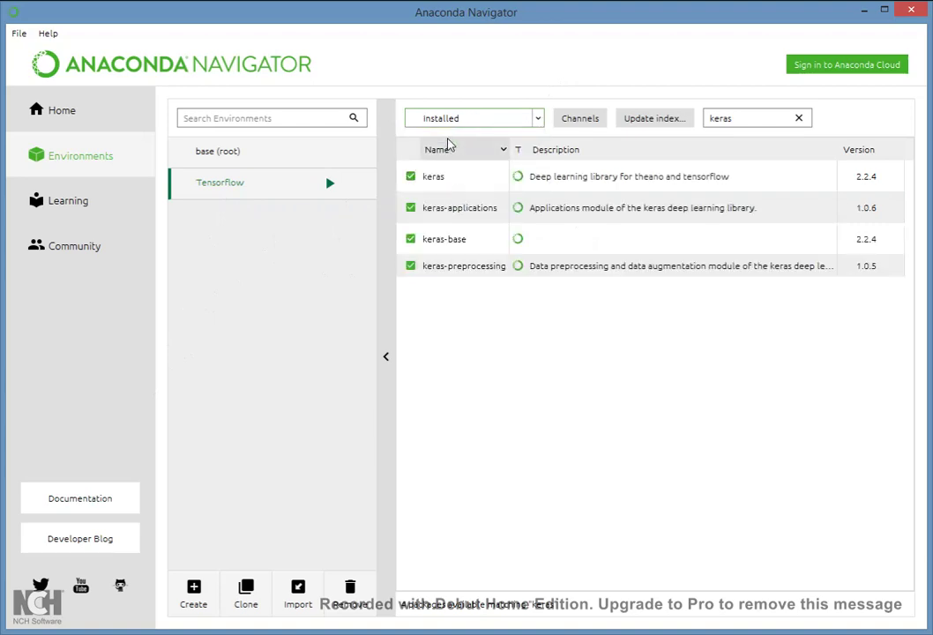
left_click(799, 119)
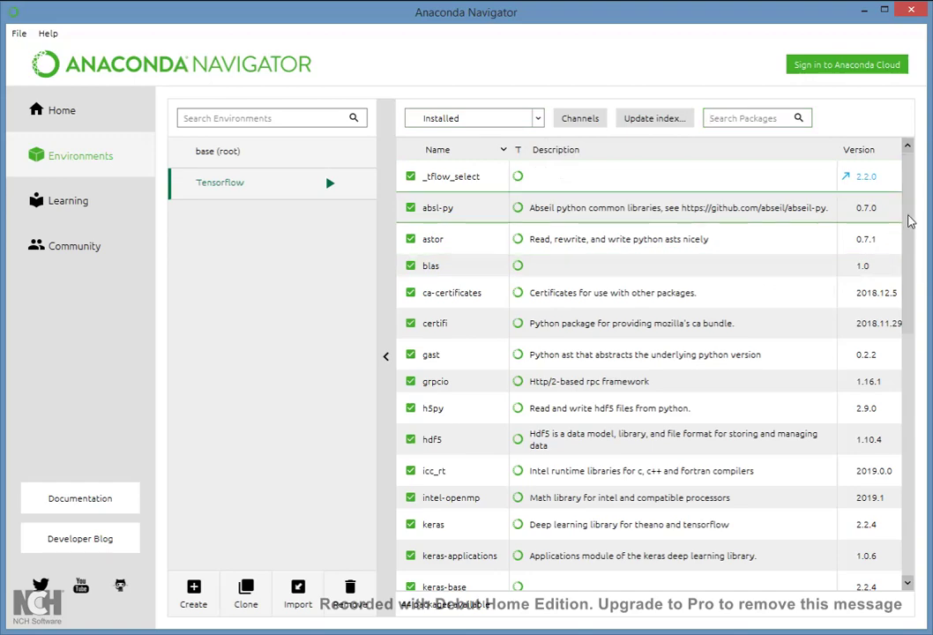
left_click_drag(910, 221, 928, 155)
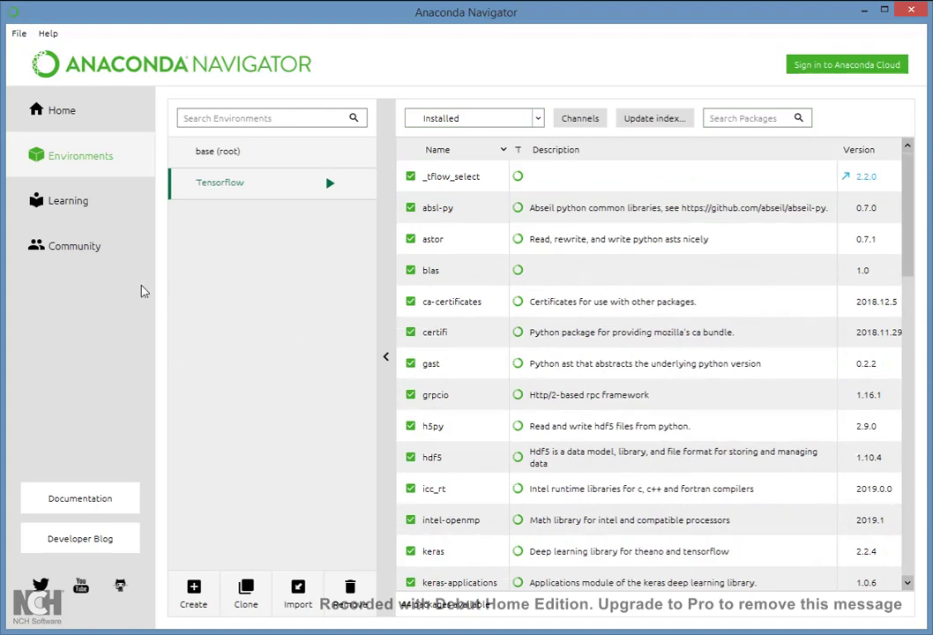
Compare the applications offered on the home page for base (root) and for Tensorflow, ending on the Tensorflow environment.
left_click(67, 114)
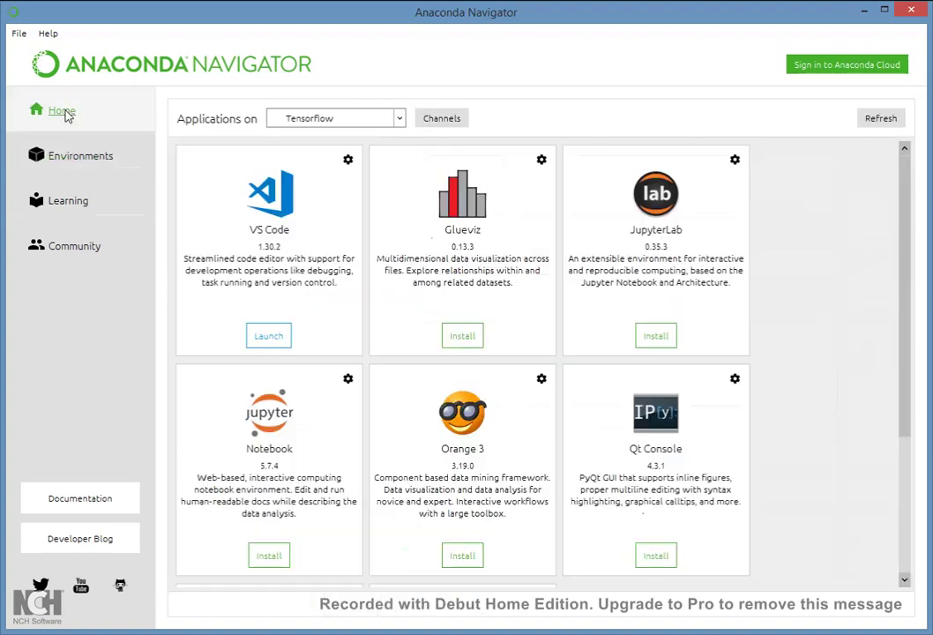
left_click(398, 120)
left_click(308, 141)
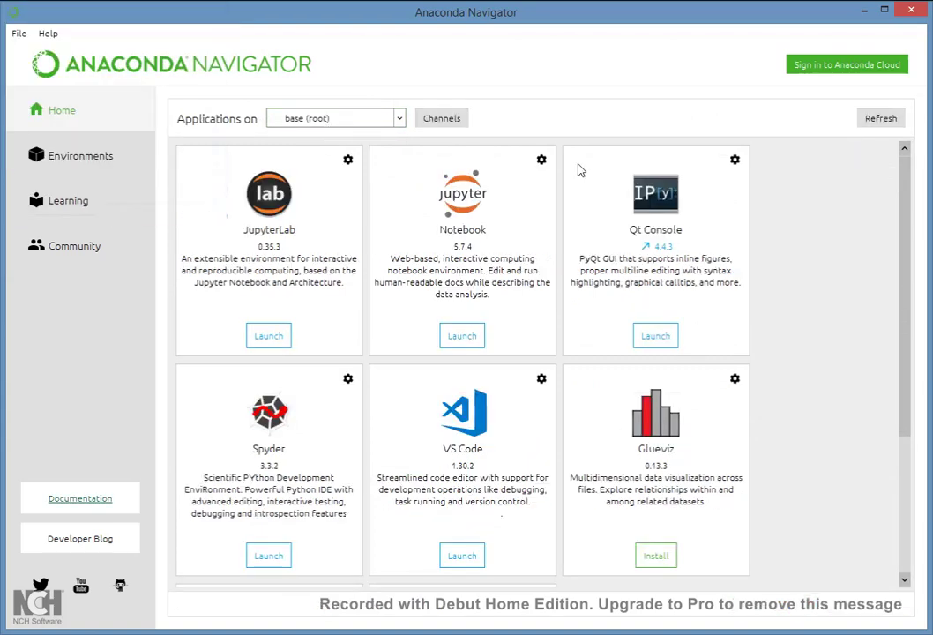
left_click(400, 122)
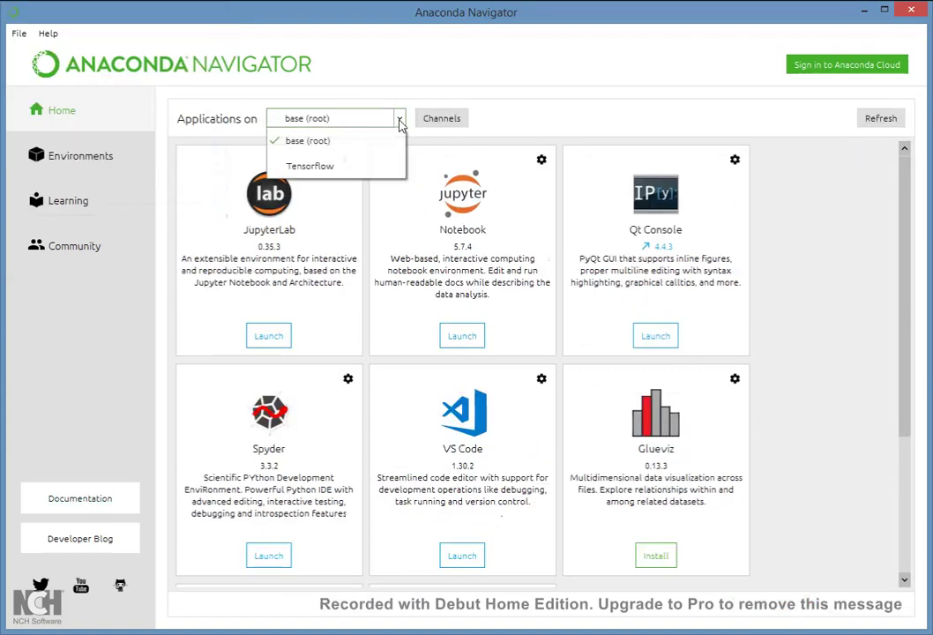
left_click(307, 169)
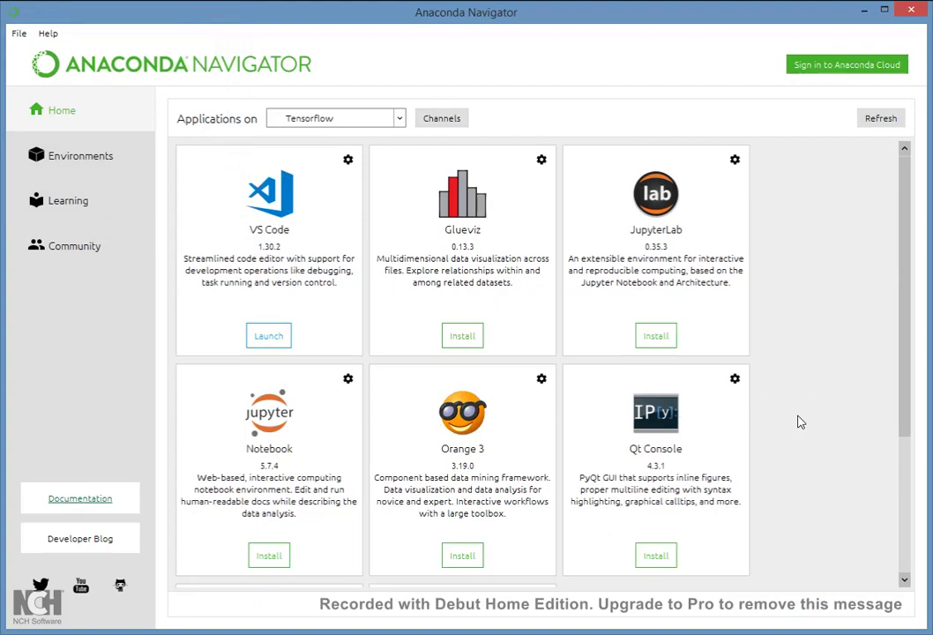
Review the remaining Tensorflow applications, check the environment's package list again, and return to the applications overview.
scroll(829, 408, "down", 3)
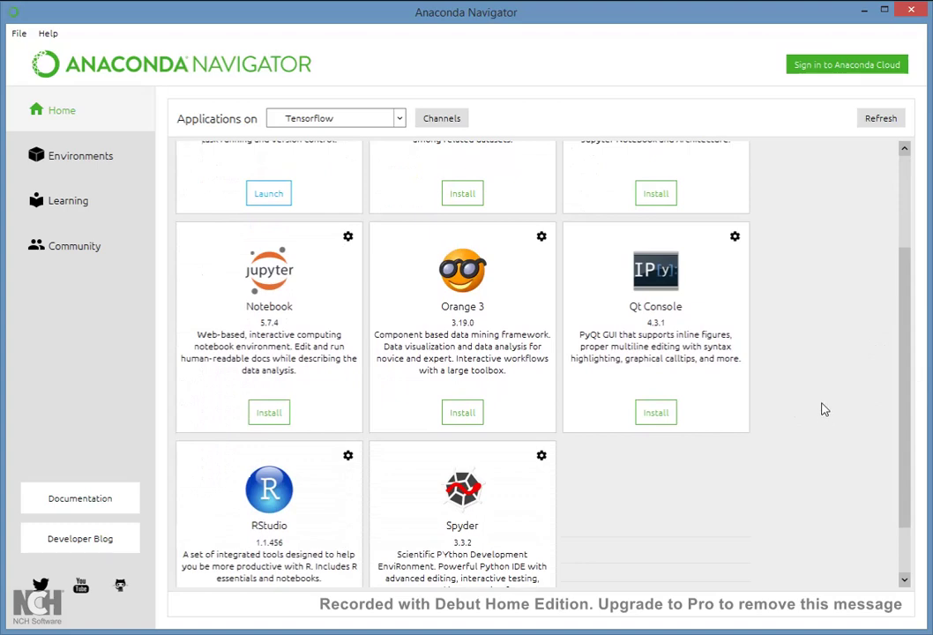
scroll(822, 408, "down", 2)
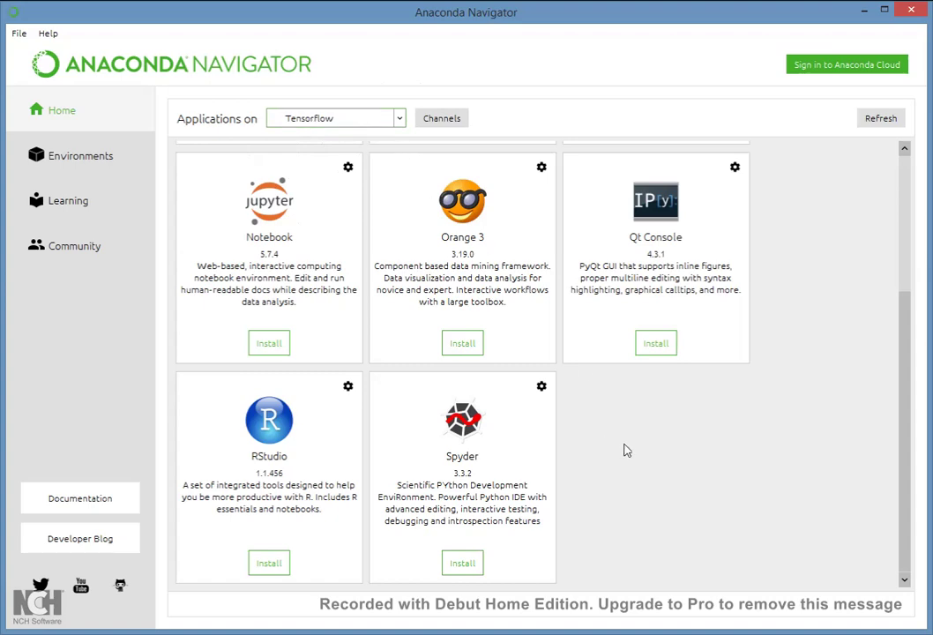
left_click(76, 160)
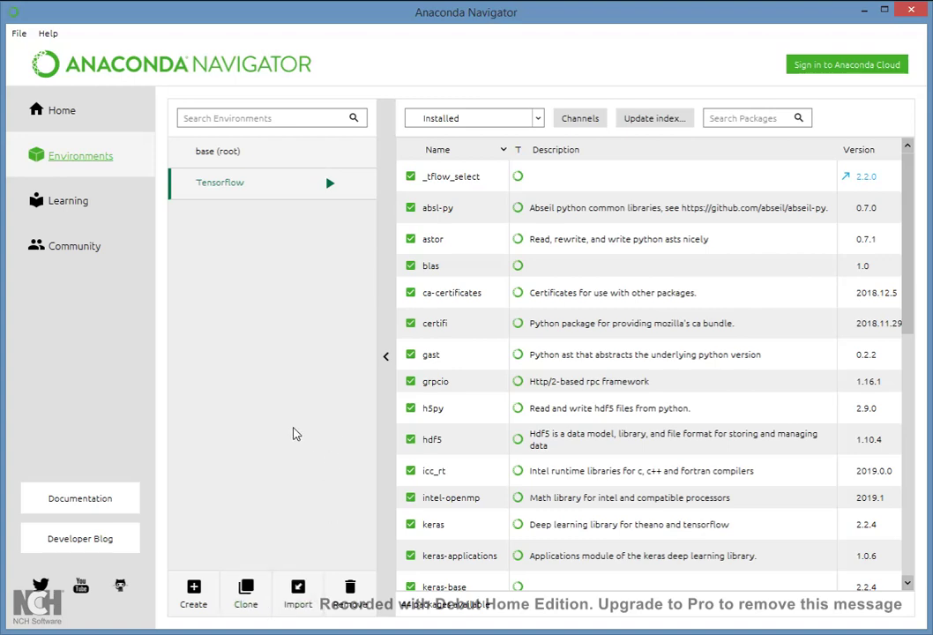
left_click(62, 112)
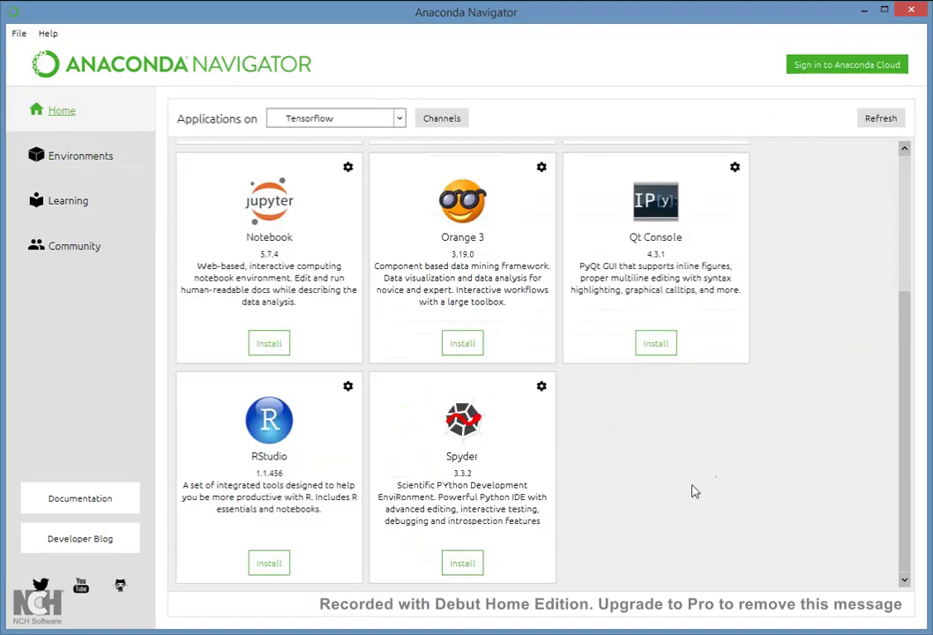